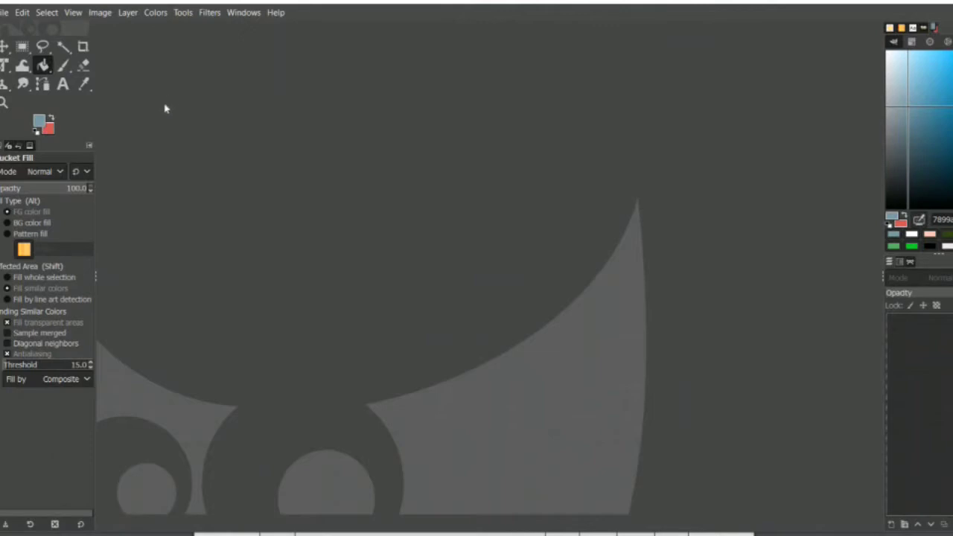
Create a new 1920 × 1080 image, trying inches as the unit and returning to pixels
click(99, 15)
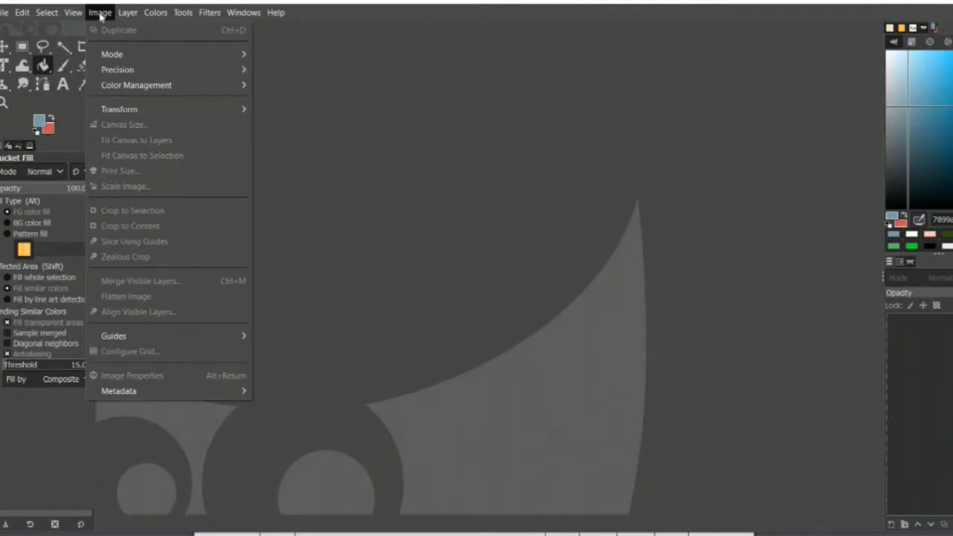
click(99, 15)
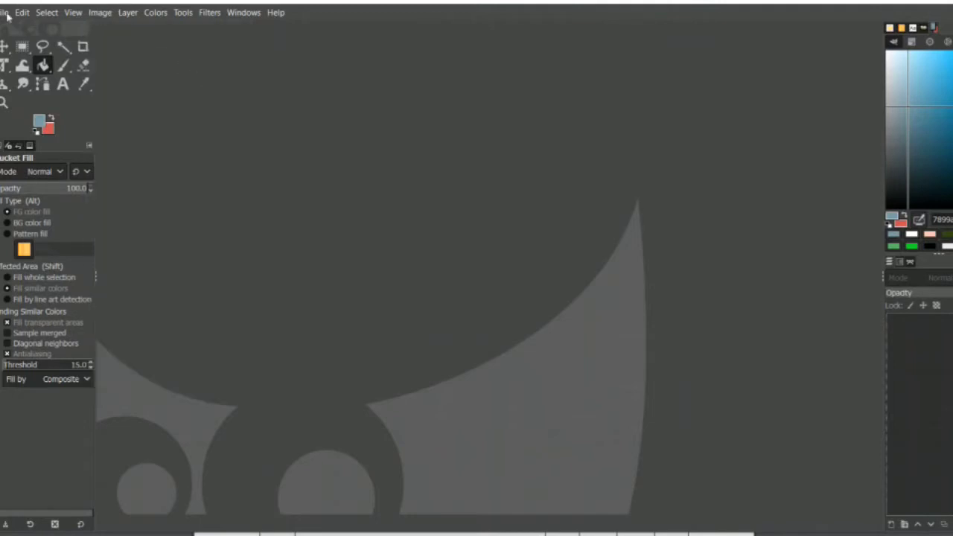
click(6, 14)
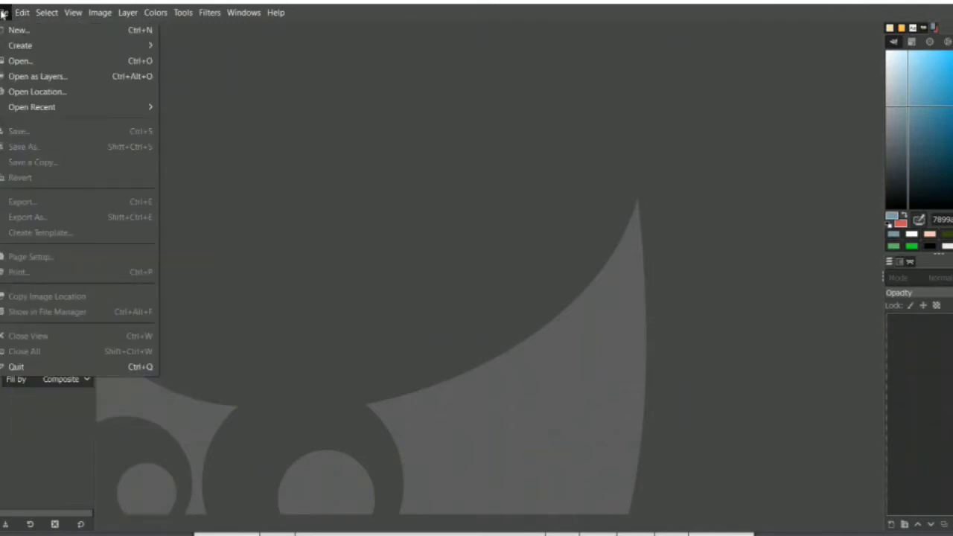
click(15, 31)
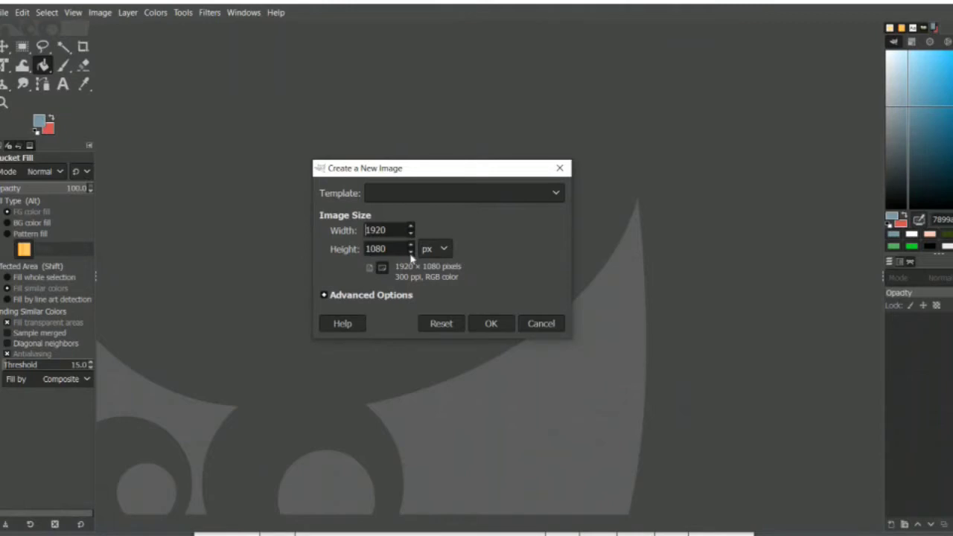
click(443, 250)
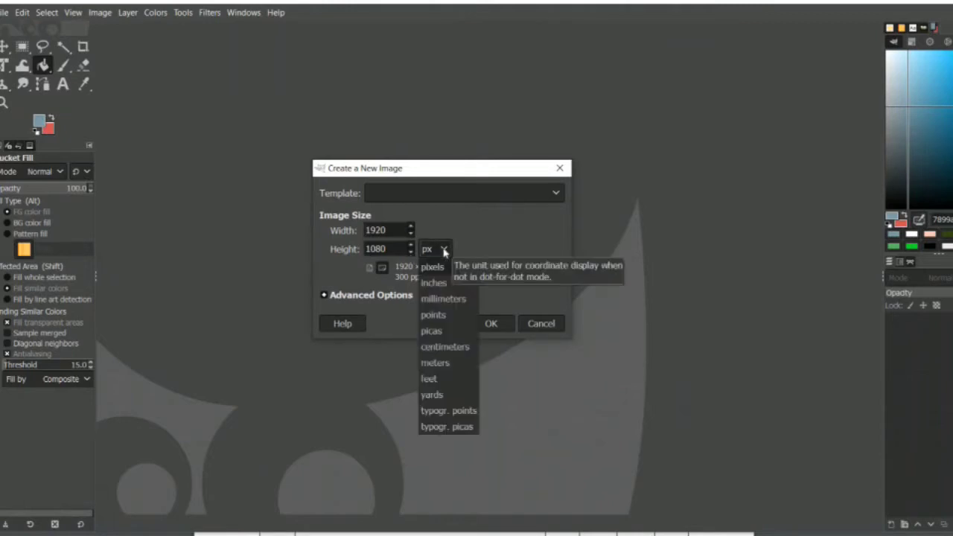
click(442, 282)
click(444, 249)
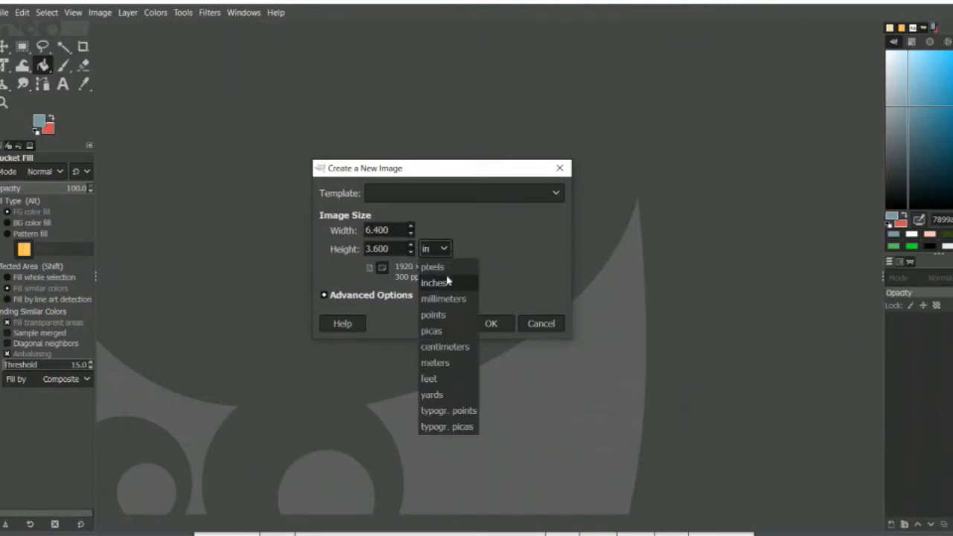
click(439, 270)
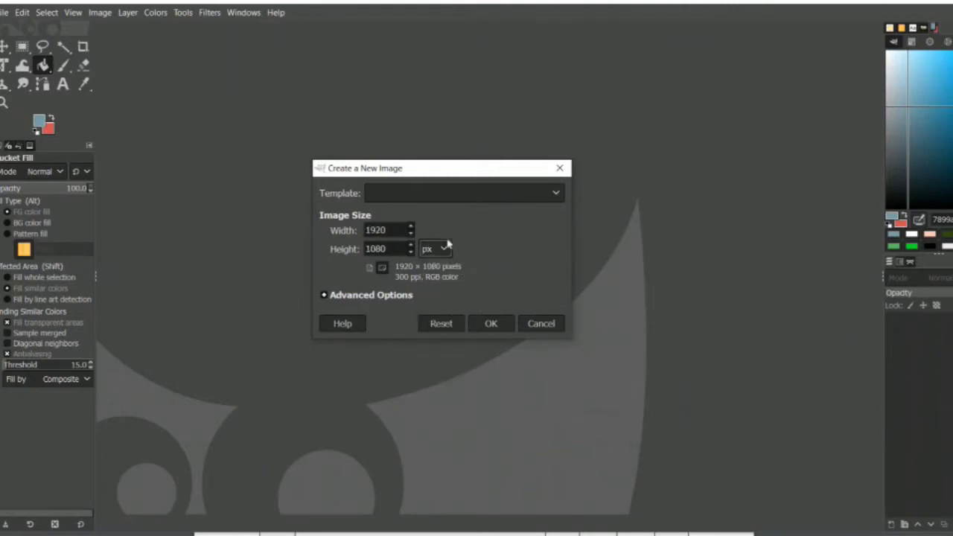
click(486, 325)
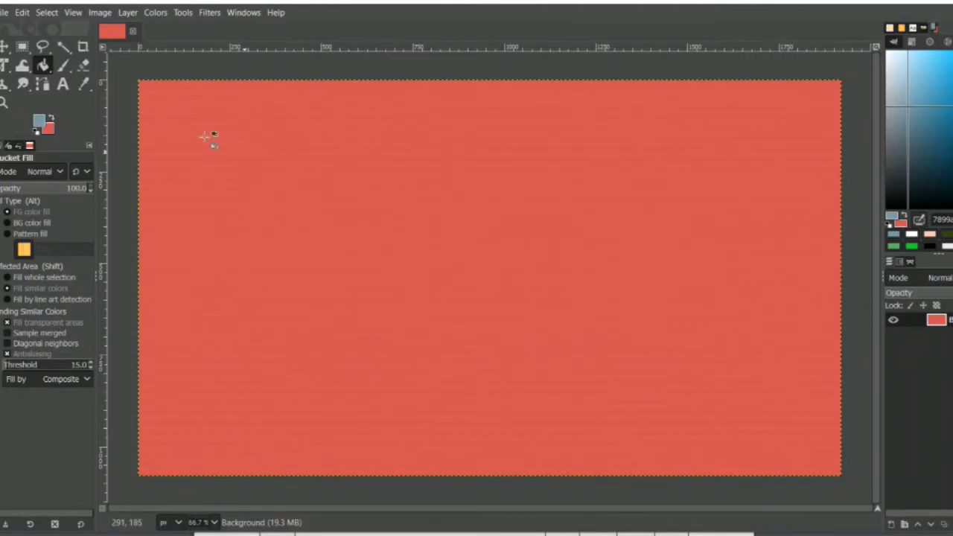
In Image > Canvas Size, change the canvas width from 1920 to 1500
click(101, 13)
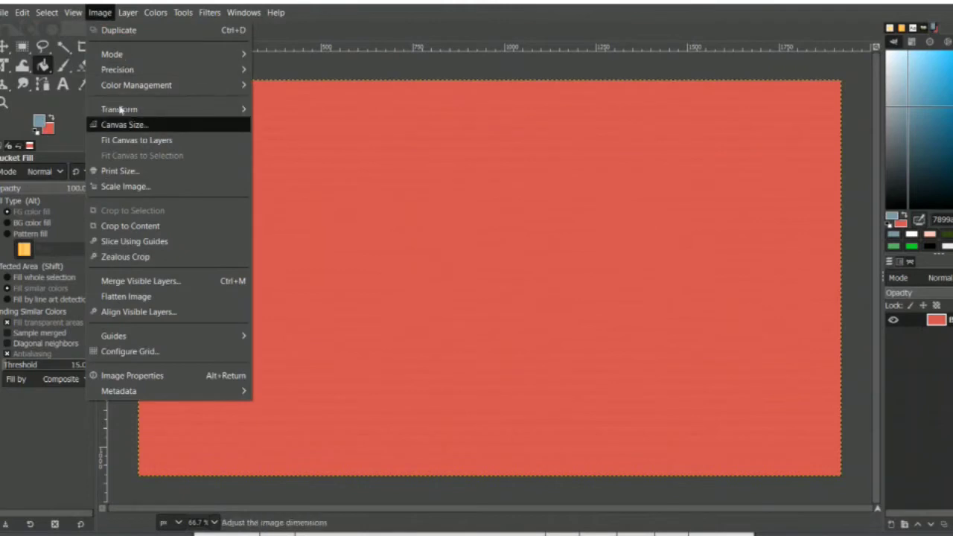
click(272, 106)
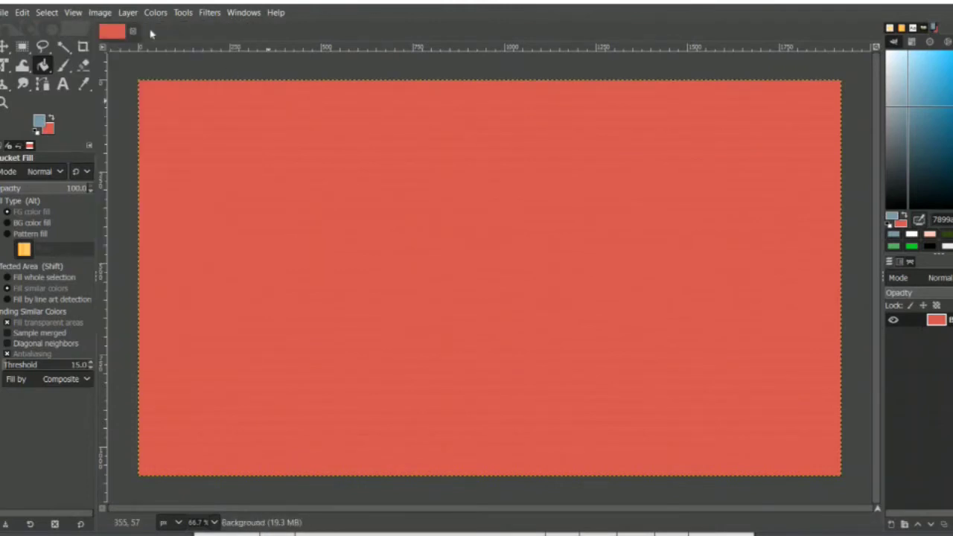
click(101, 14)
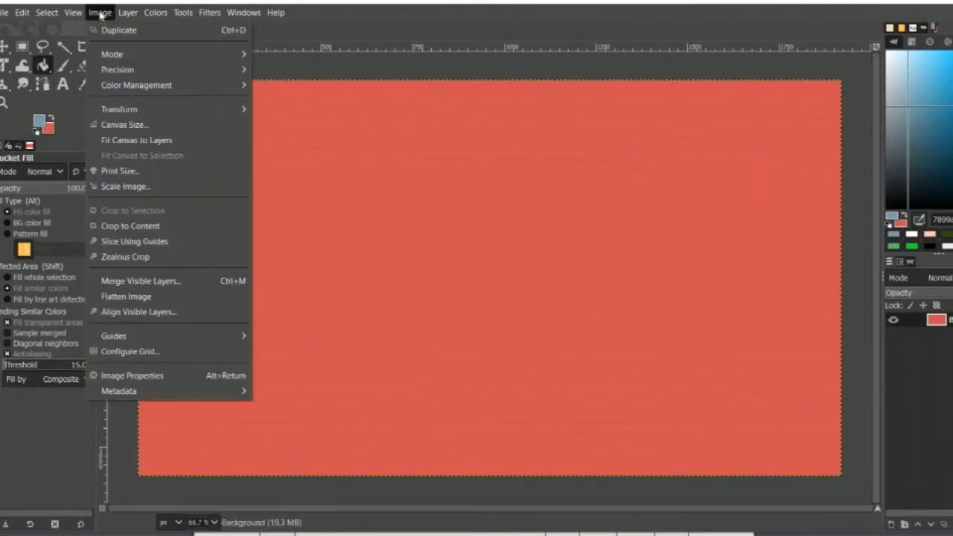
mouse_move(130, 87)
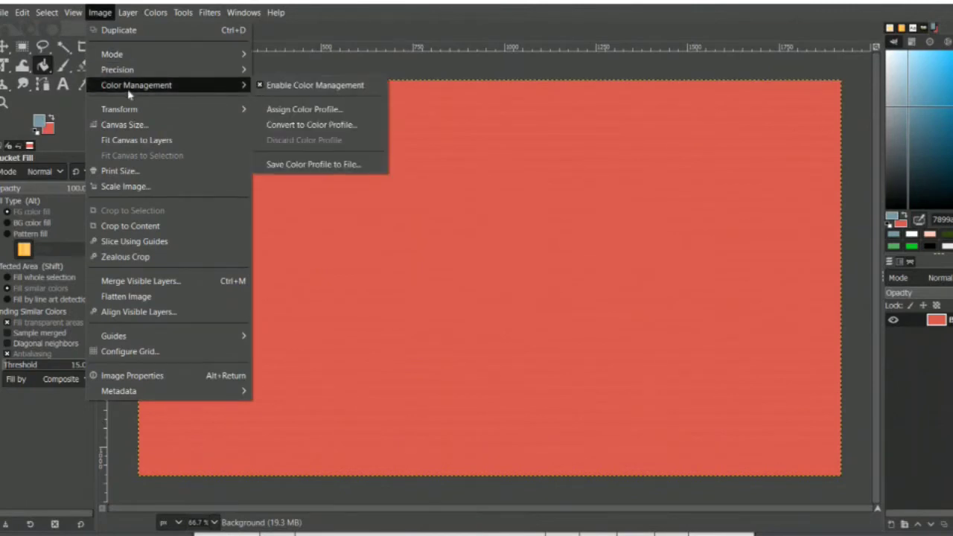
click(134, 125)
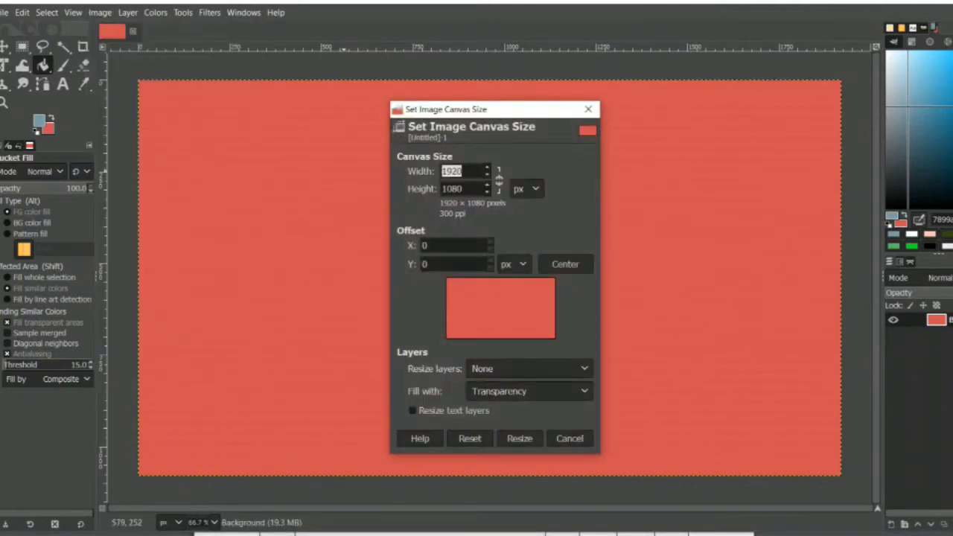
click(463, 172)
drag(463, 171, 442, 171)
text(1)
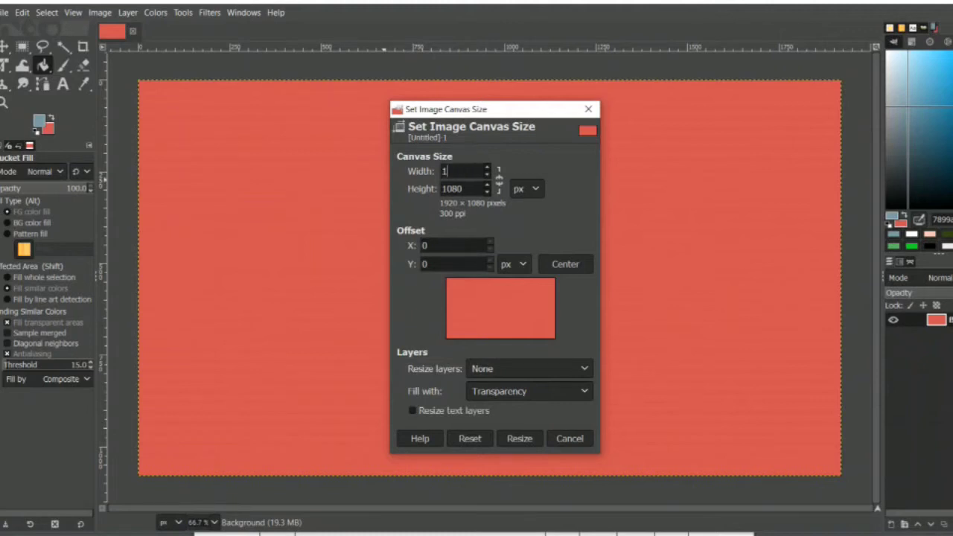
text(500)
key(Tab)
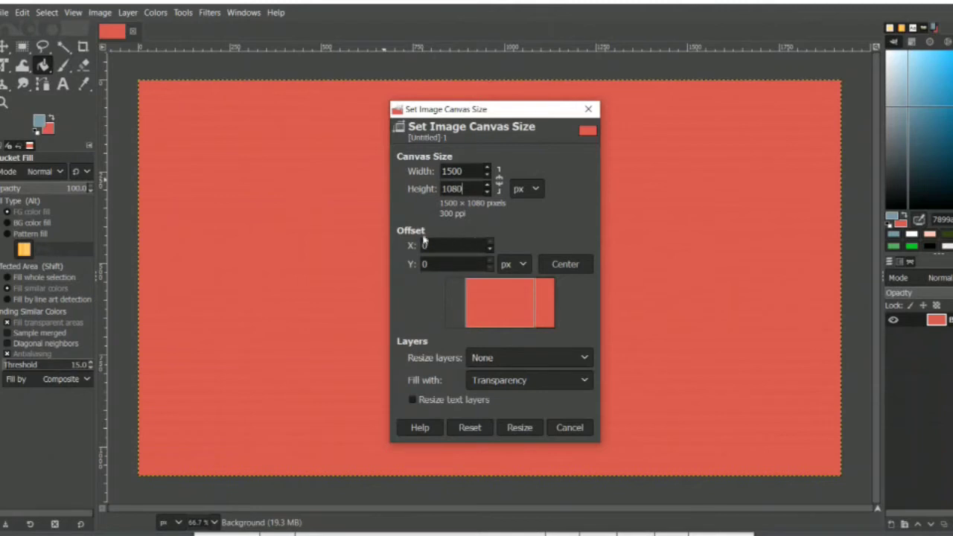
Offset the image content to the left in the preview and apply the resize
drag(489, 286, 481, 290)
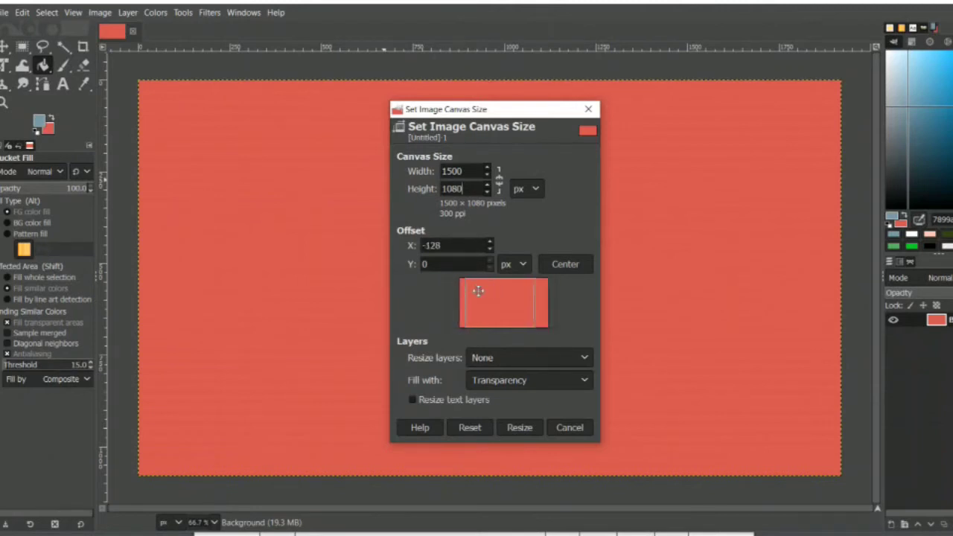
click(566, 266)
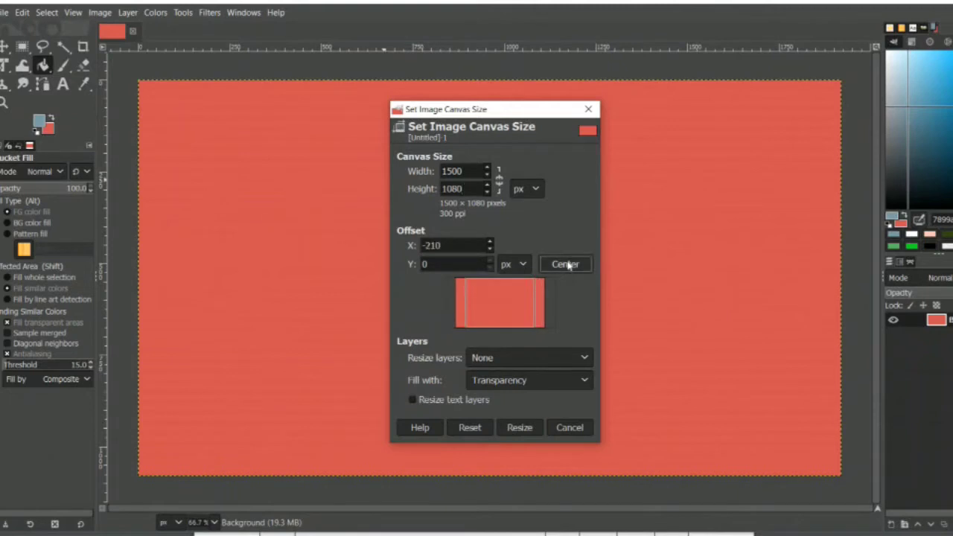
drag(531, 297, 523, 295)
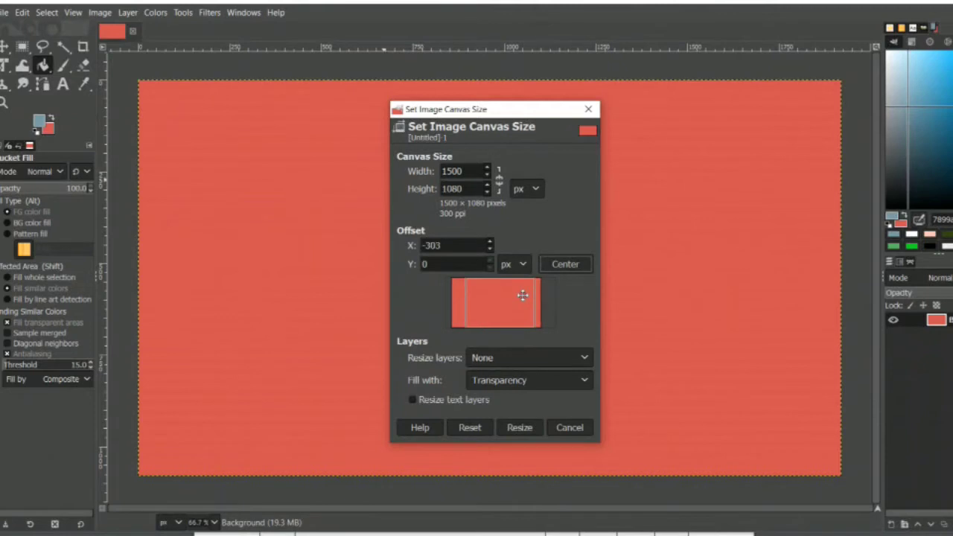
click(530, 427)
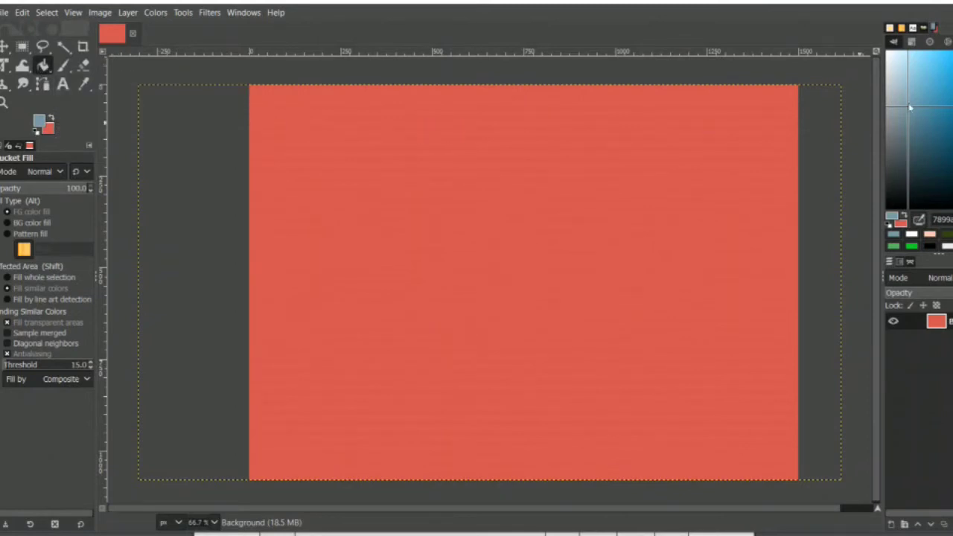
Pick a light blue foreground colour and bucket-fill the canvas with it
drag(897, 76, 893, 66)
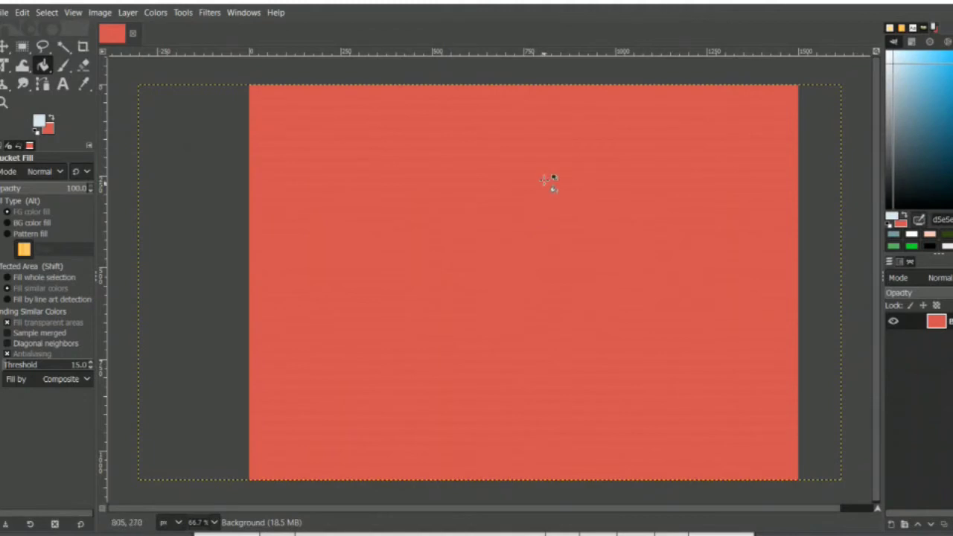
click(510, 195)
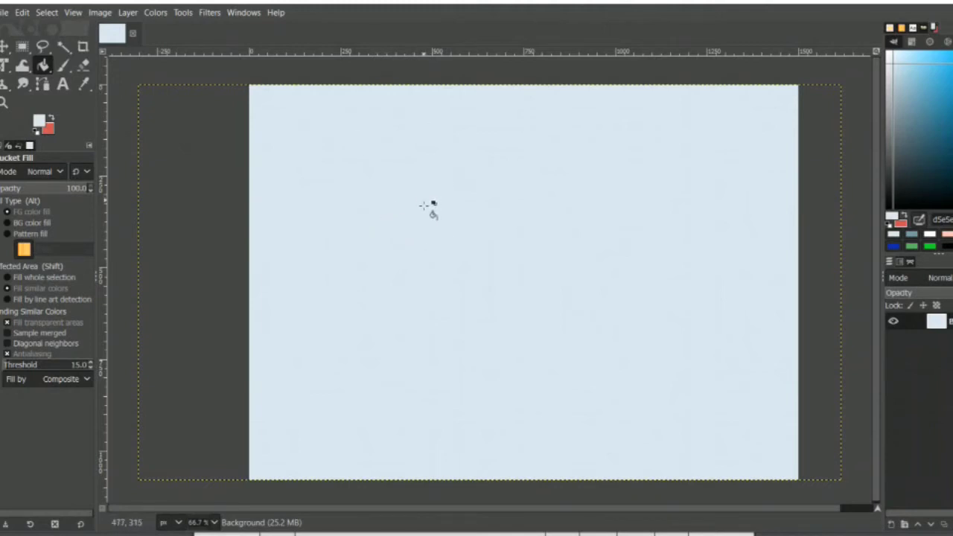
click(3, 12)
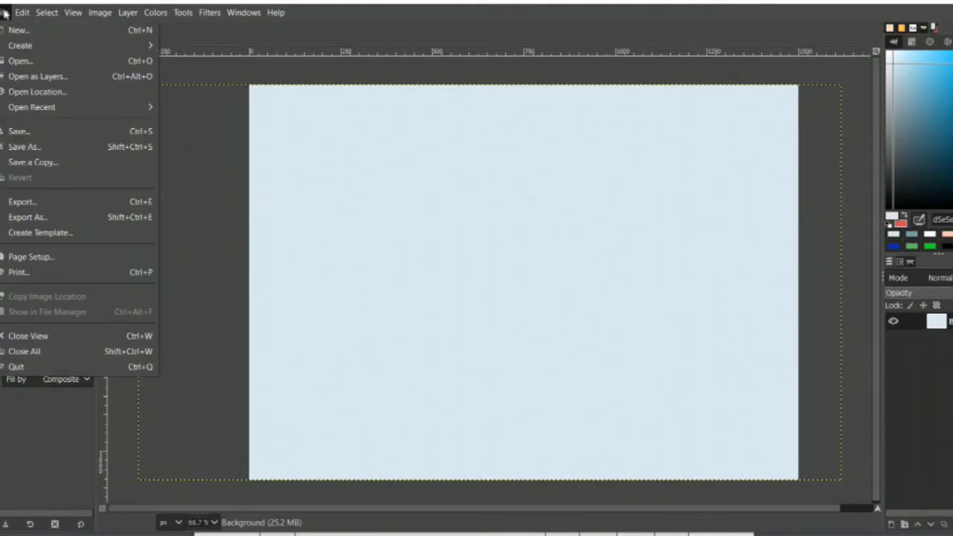
click(22, 61)
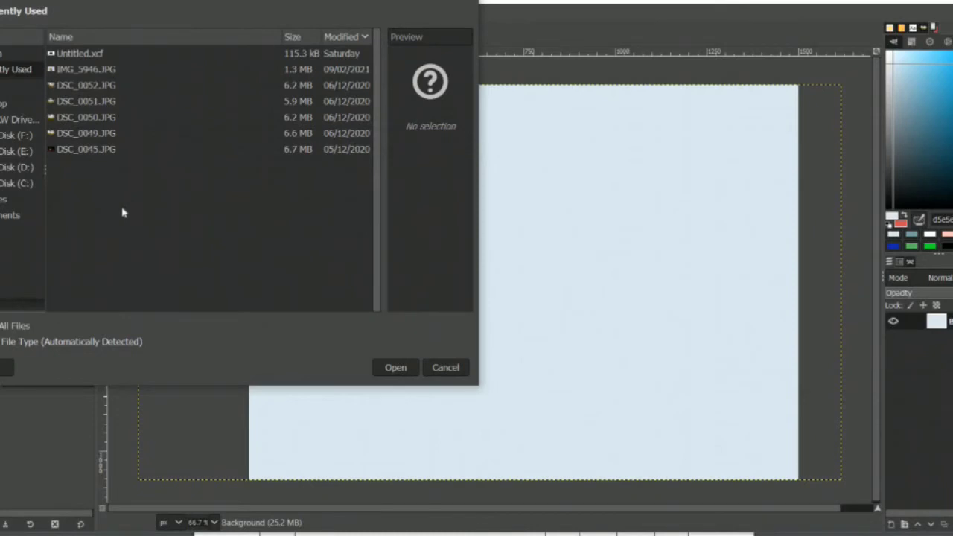
Open DSC_0051.JPG from Local Disk (E:) > Dandeli > dandeli 1
click(26, 152)
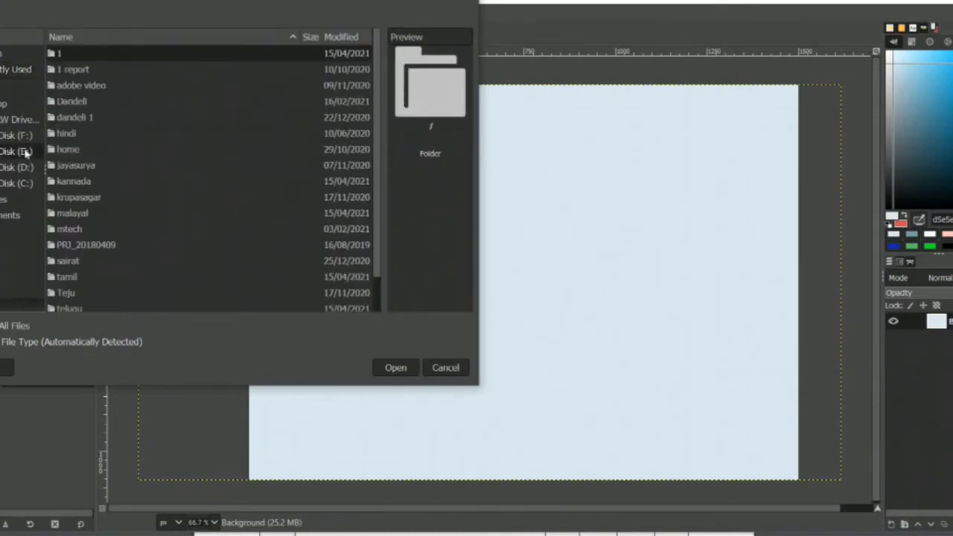
click(79, 104)
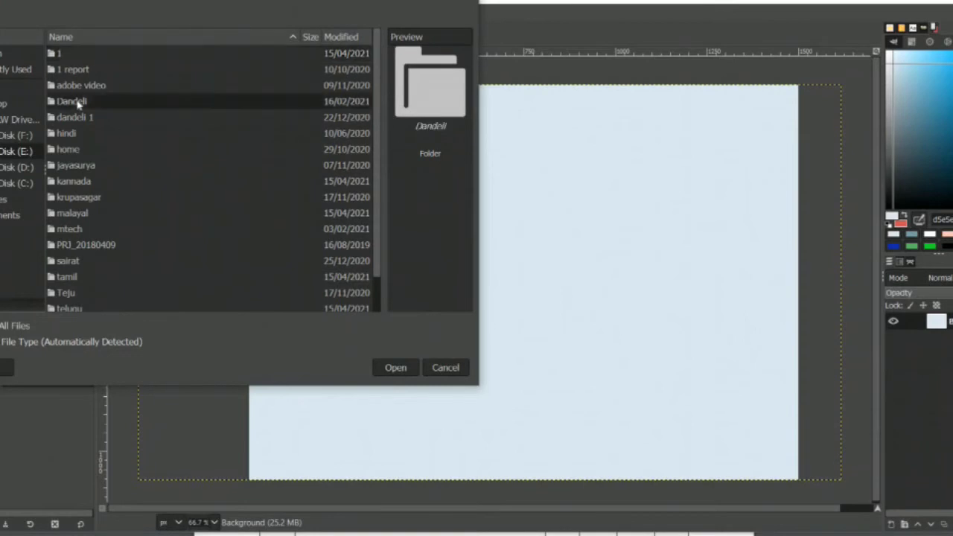
click(86, 119)
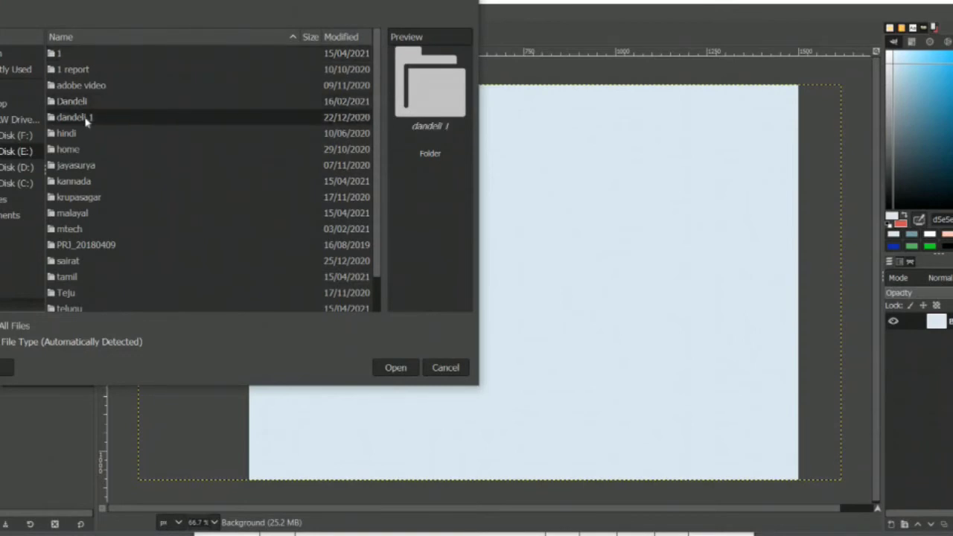
double_click(85, 119)
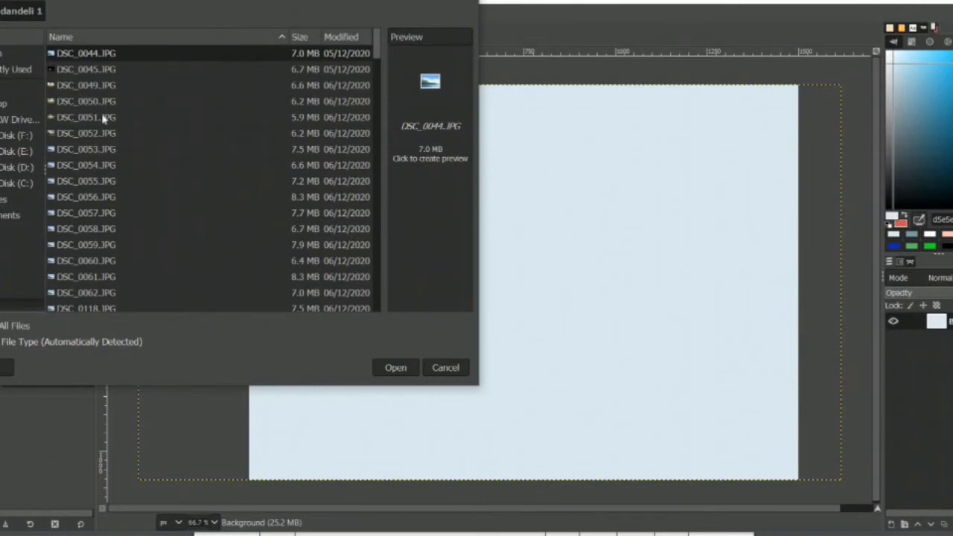
click(105, 117)
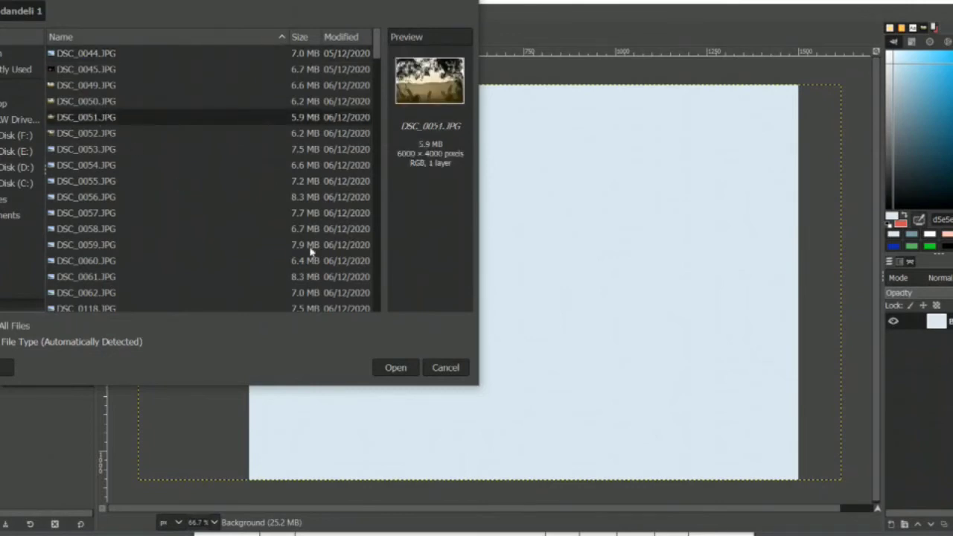
click(391, 368)
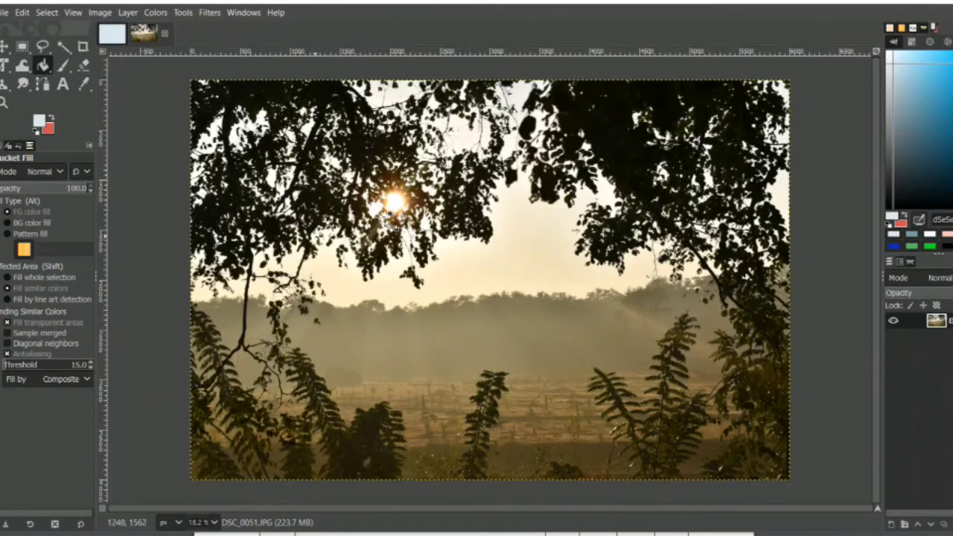
click(6, 13)
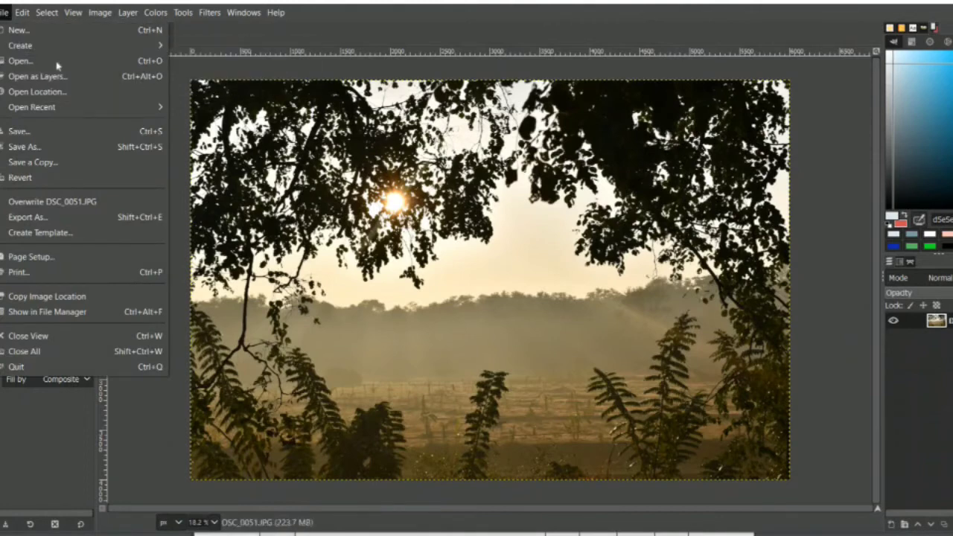
click(237, 88)
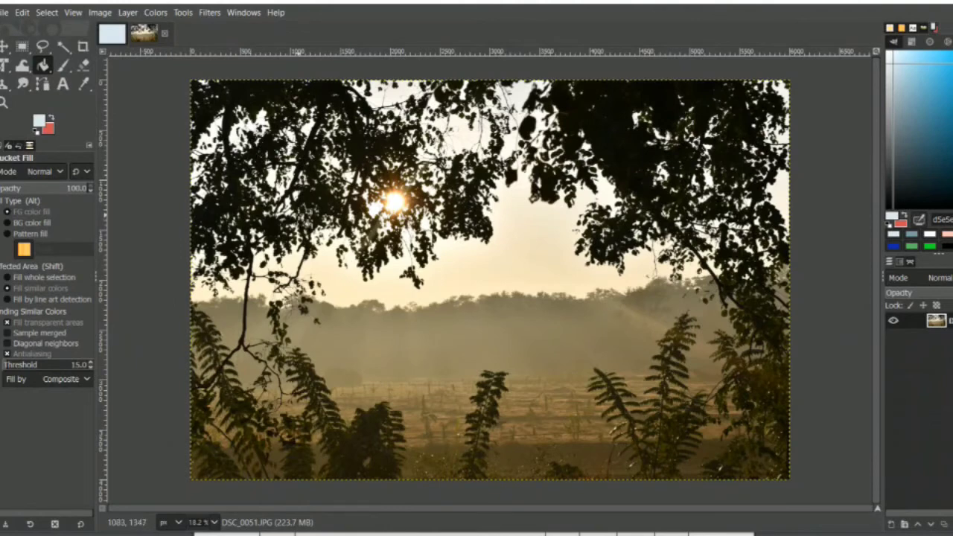
click(128, 12)
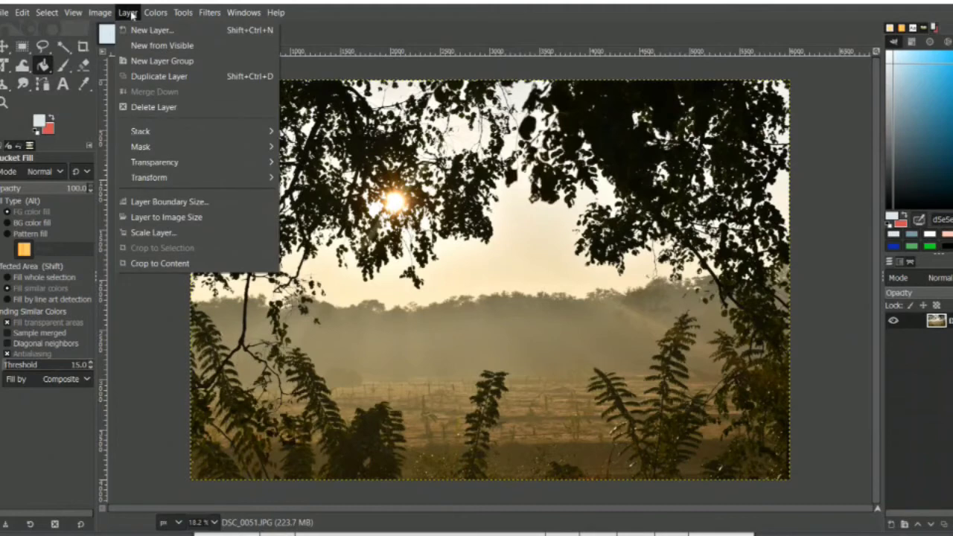
Scale the DSC_0051 photo layer down to width 5000, height 3333 pixels
click(158, 233)
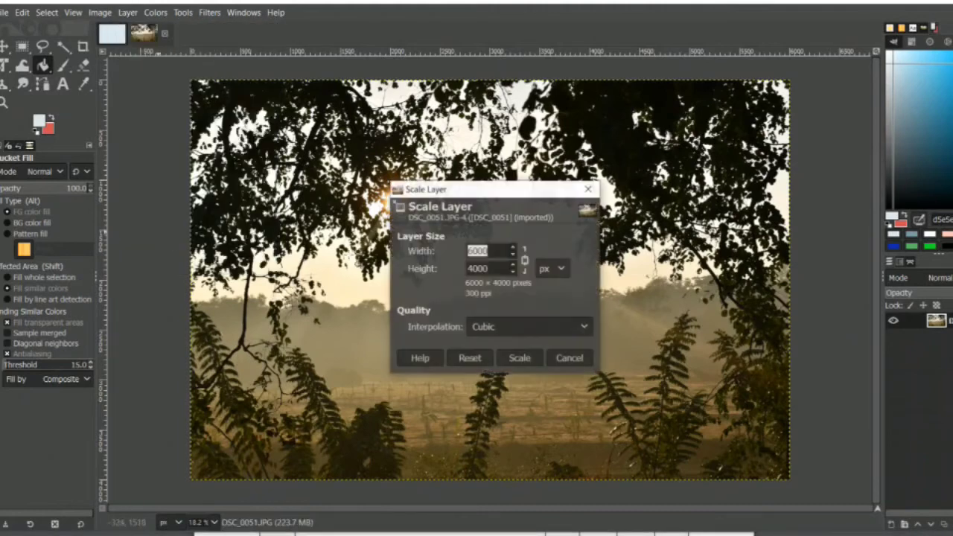
click(487, 251)
key(ctrl+a)
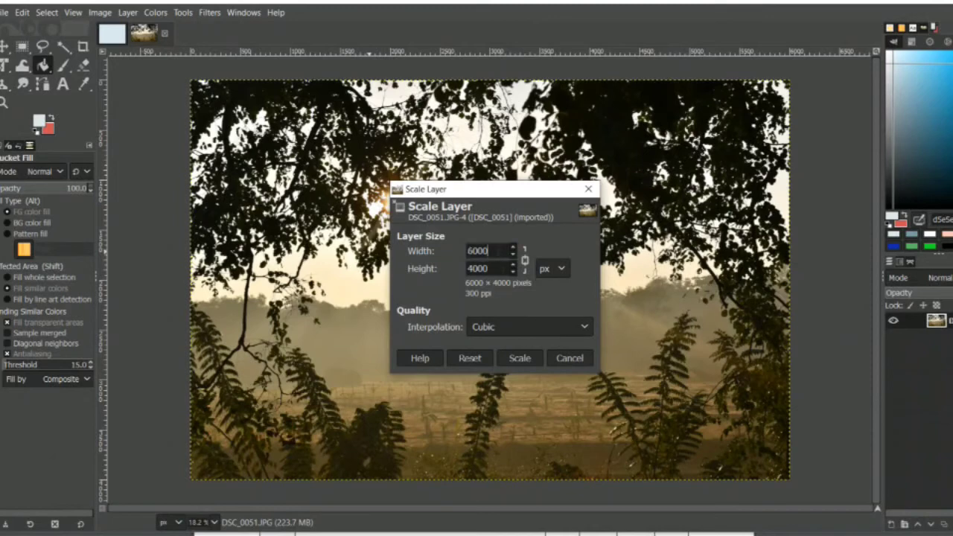
text(5)
key(Tab)
click(520, 359)
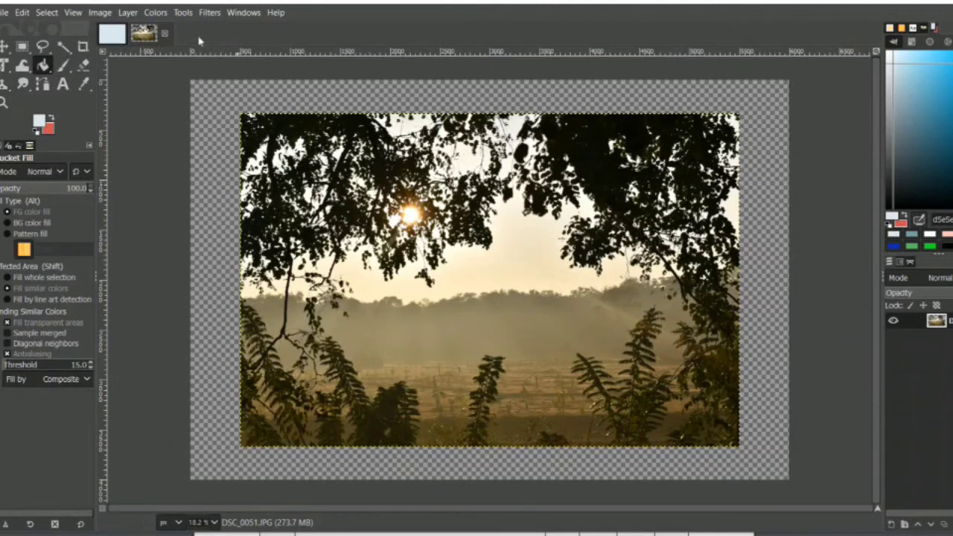
Scale the DSC_0051 layer back up to 6000 × 4000 pixels
click(128, 13)
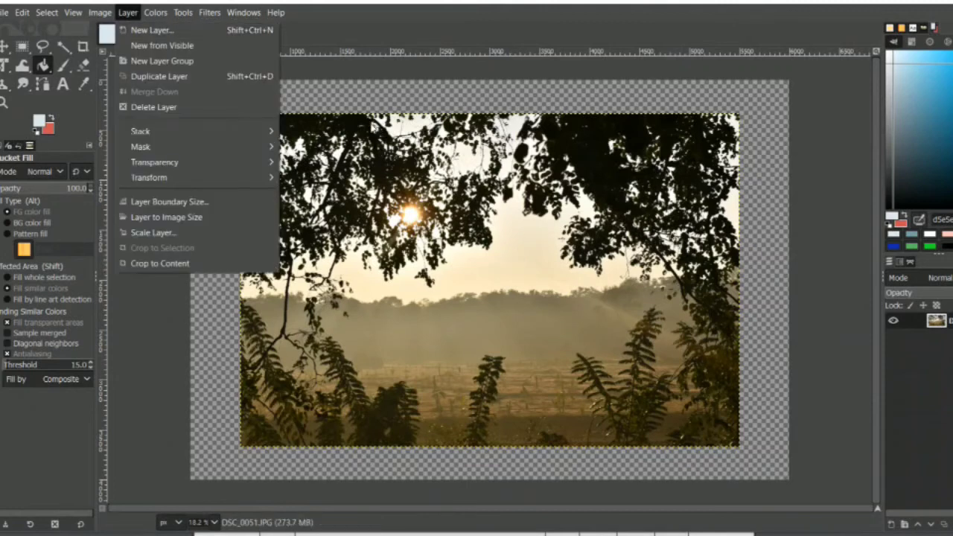
click(164, 233)
click(489, 251)
double_click(485, 251)
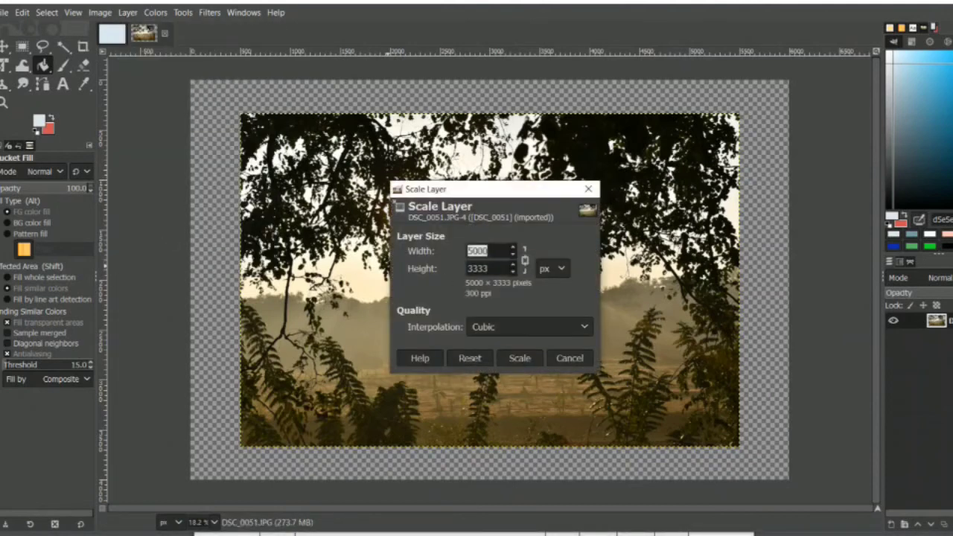
text(6)
key(Tab)
click(520, 358)
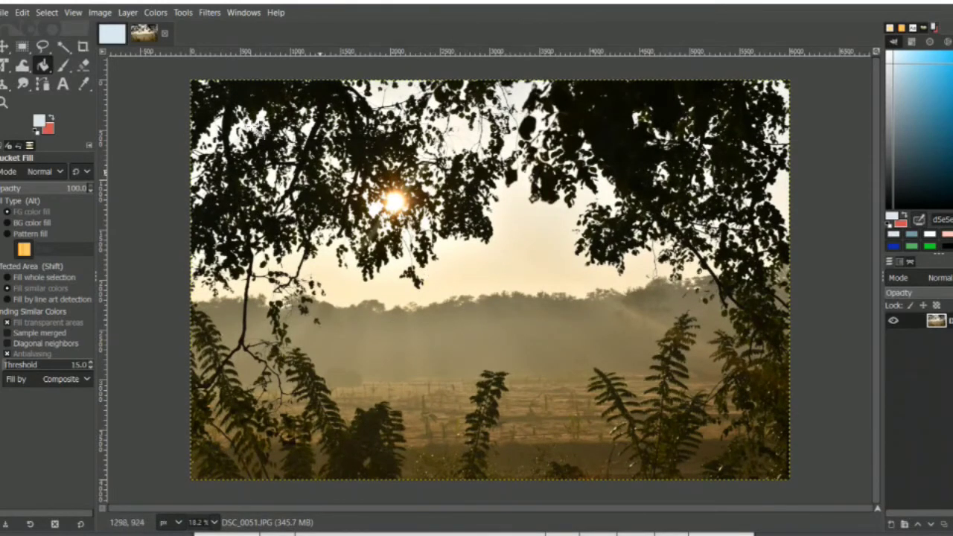
click(114, 33)
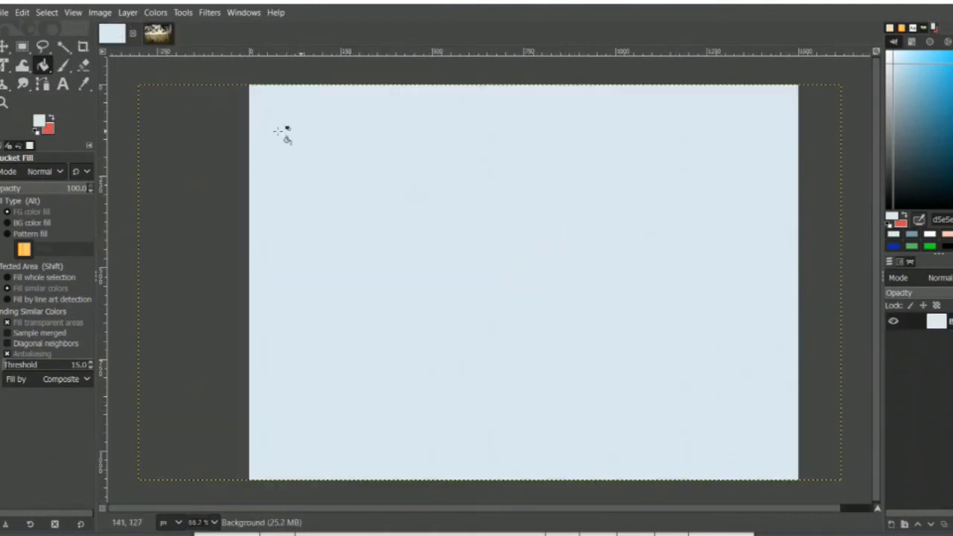
click(157, 32)
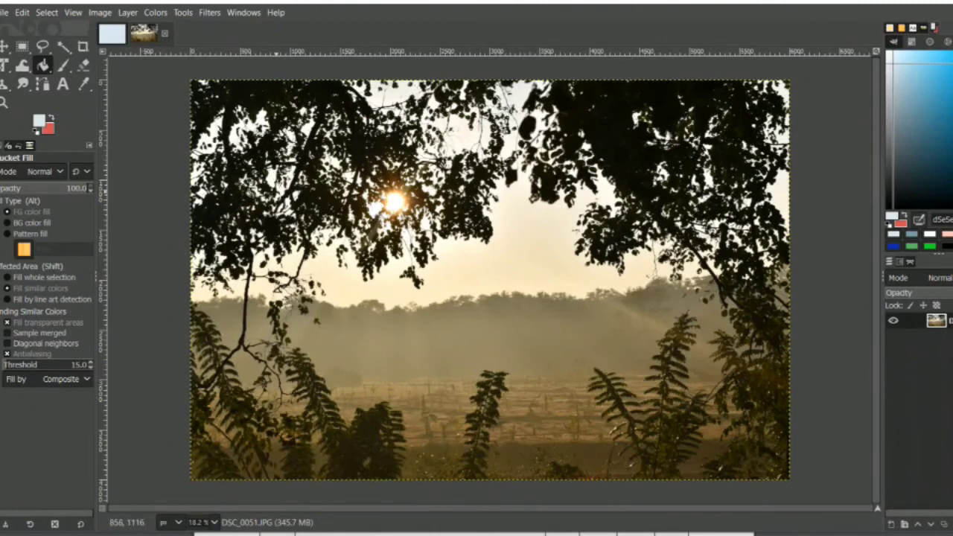
click(3, 13)
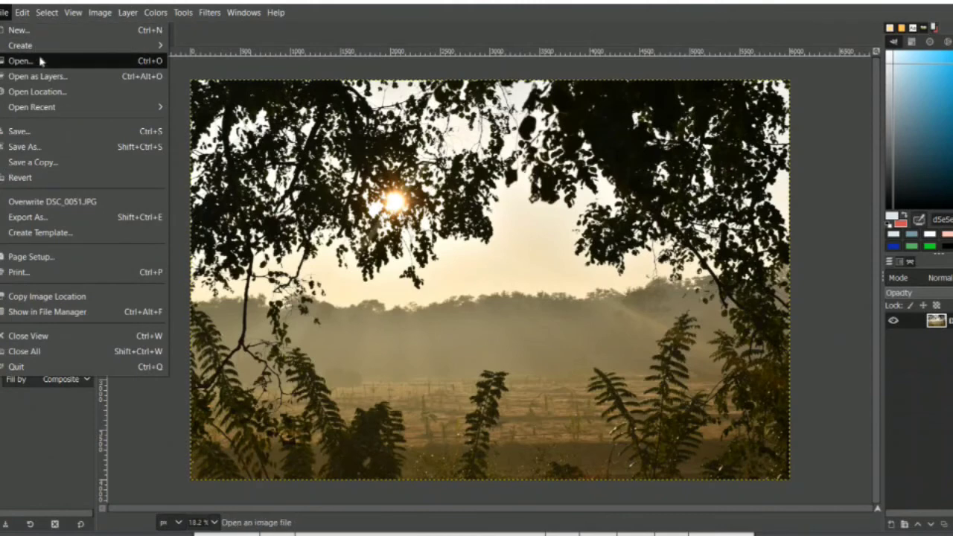
Select DSC_0052.JPG through DSC_0055.JPG in the Open dialog and open them
click(32, 60)
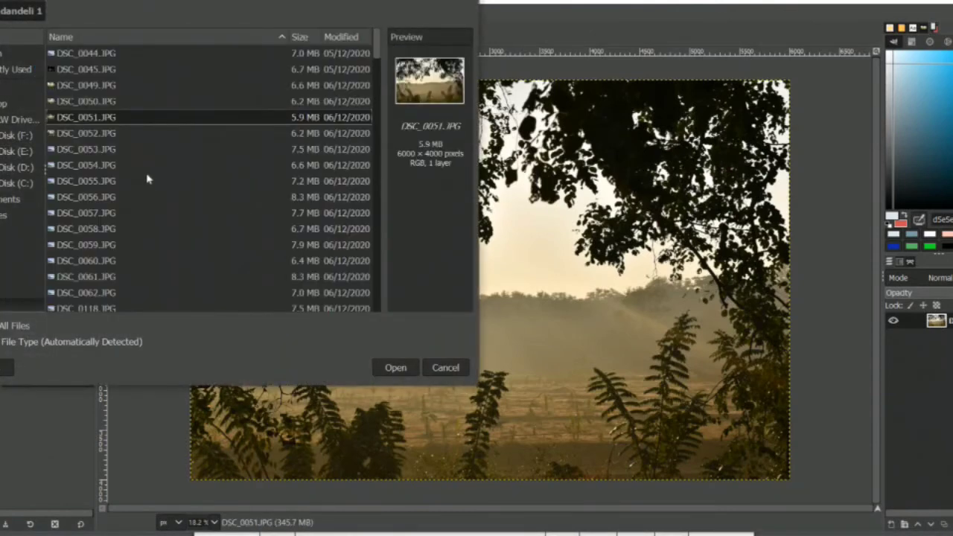
click(105, 133)
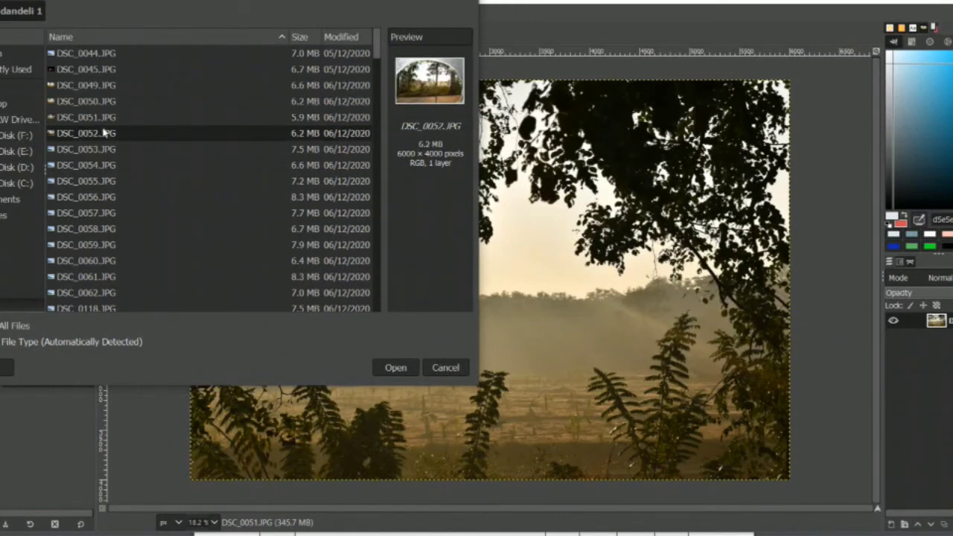
key(Down)
key(Down)
key(Down)
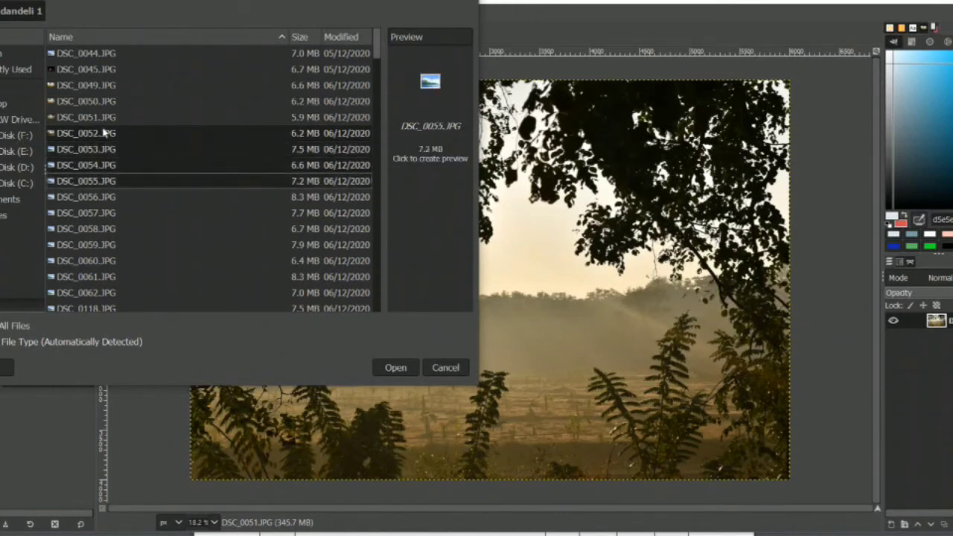
click(400, 362)
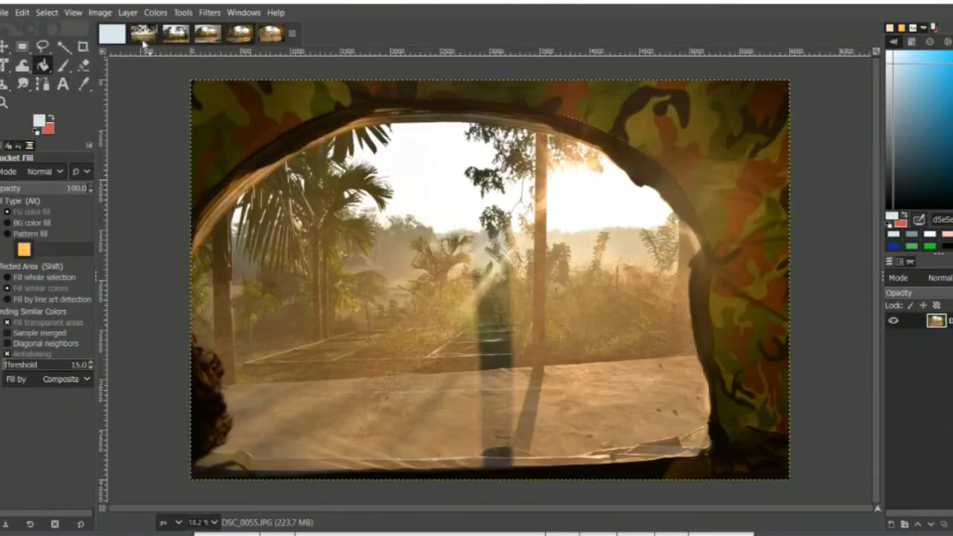
click(142, 35)
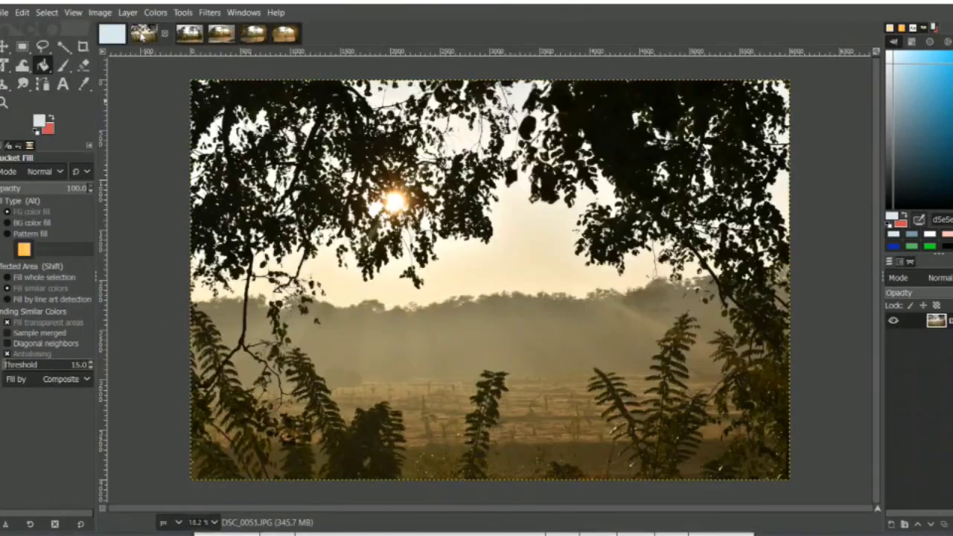
click(186, 38)
click(227, 36)
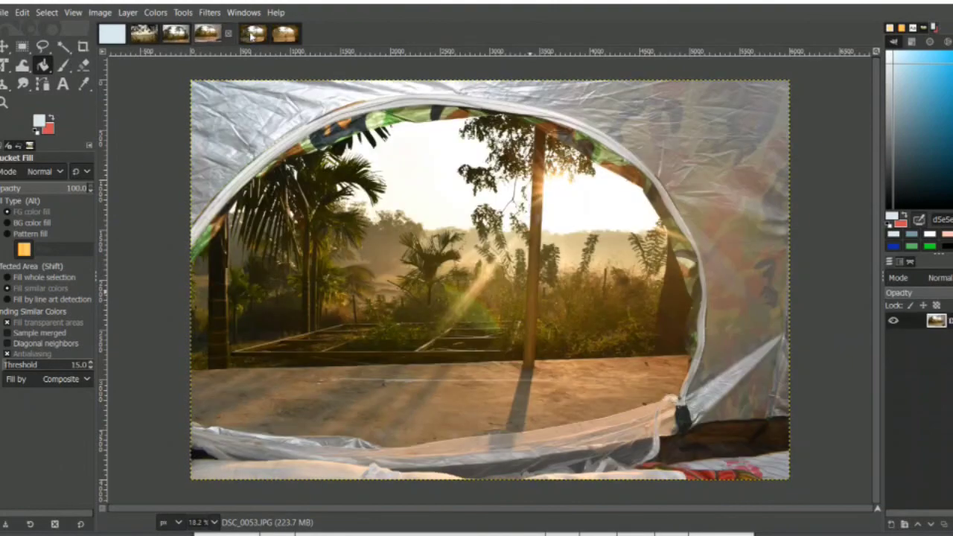
click(240, 36)
click(286, 38)
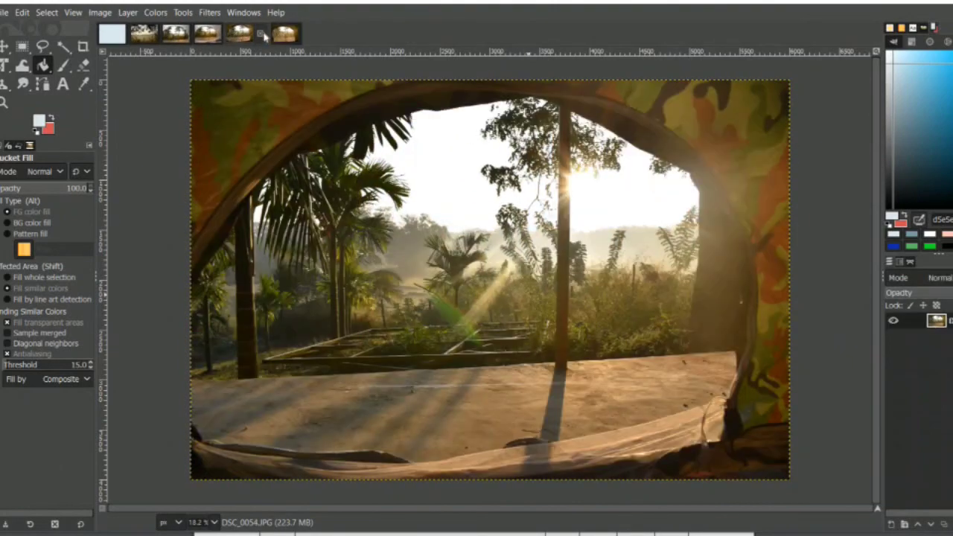
click(237, 35)
click(270, 36)
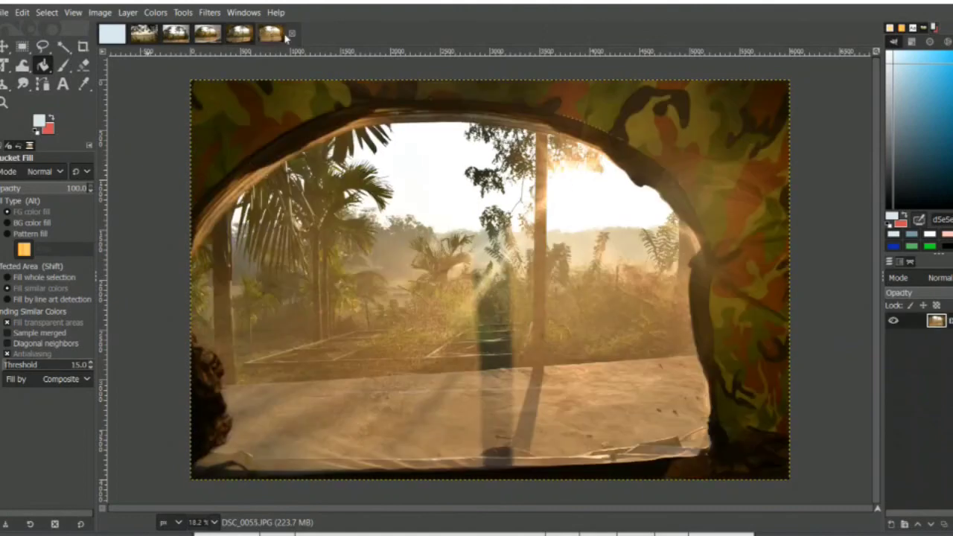